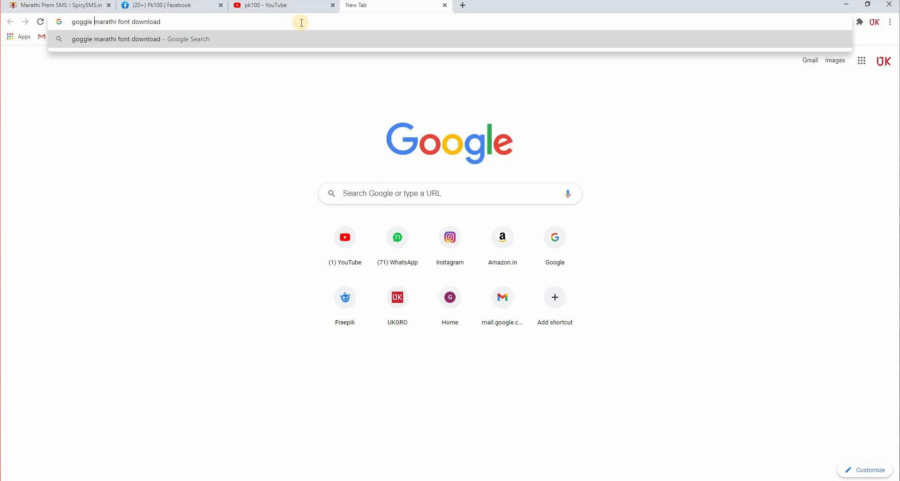
Search Google for "goggle marathi font download" and open the Browse Fonts - Google Fonts result in a new tab.
key(Return)
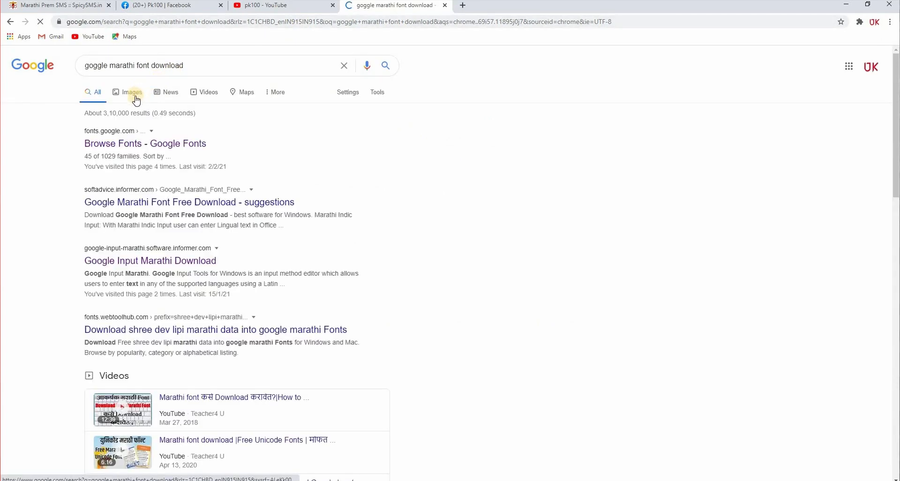
right_click(121, 143)
click(135, 148)
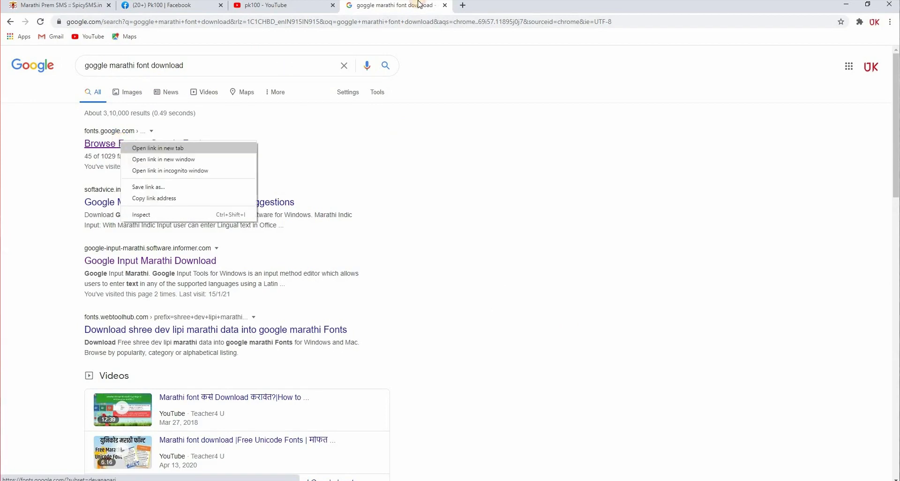
click(501, 4)
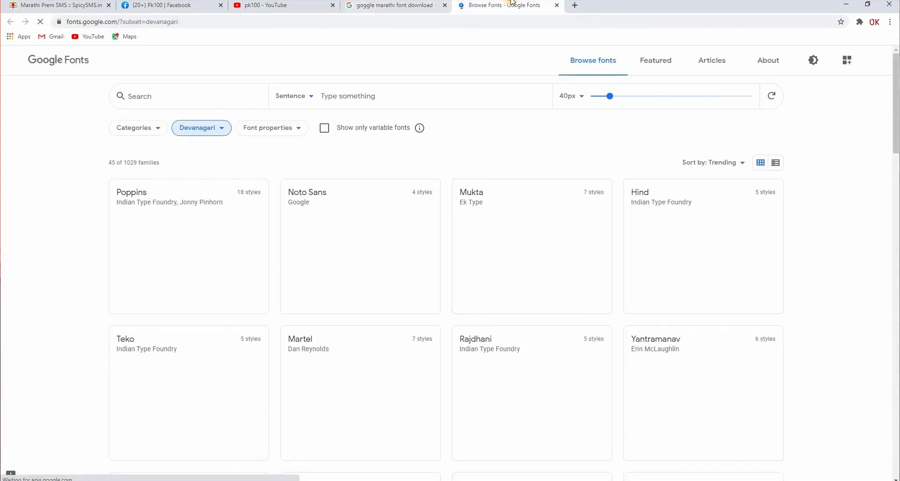
Look through the Devanagari font families listed on Google Fonts.
scroll(396, 331, down, 2)
scroll(274, 260, up, 2)
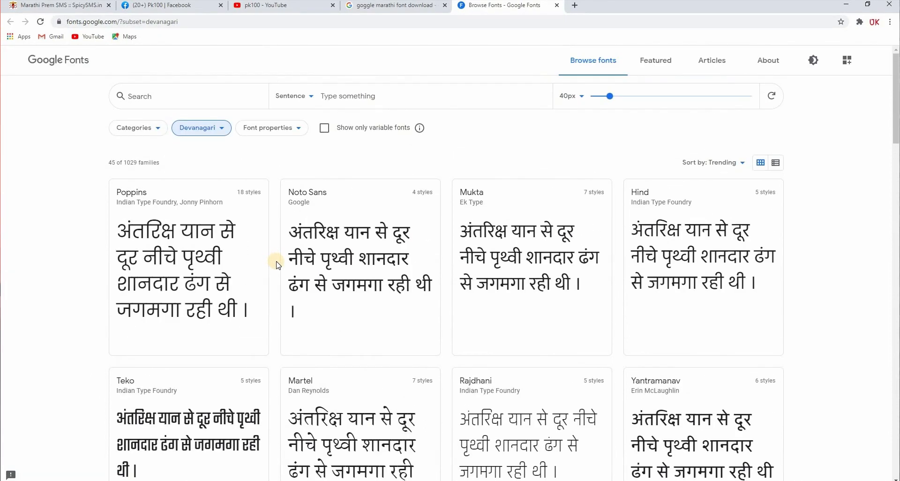
scroll(278, 265, down, 1)
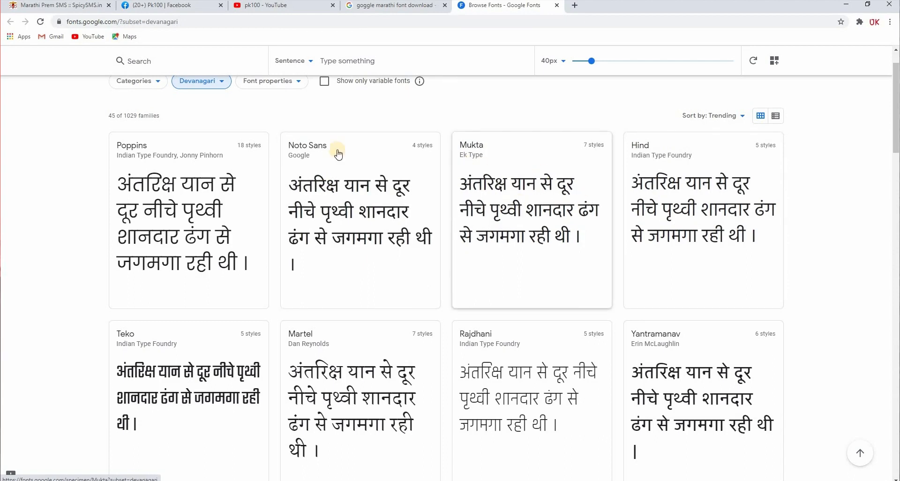
scroll(553, 230, down, 4)
scroll(525, 188, up, 5)
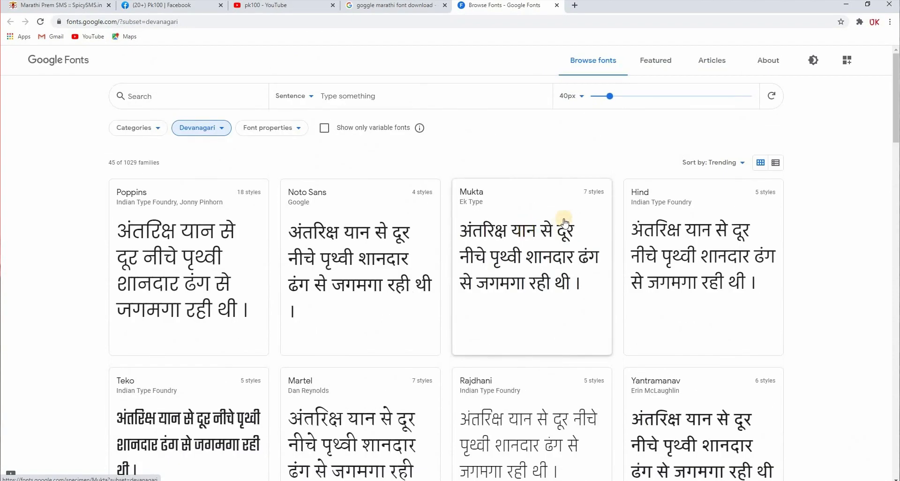
scroll(492, 220, down, 5)
scroll(516, 272, down, 6)
scroll(609, 280, up, 6)
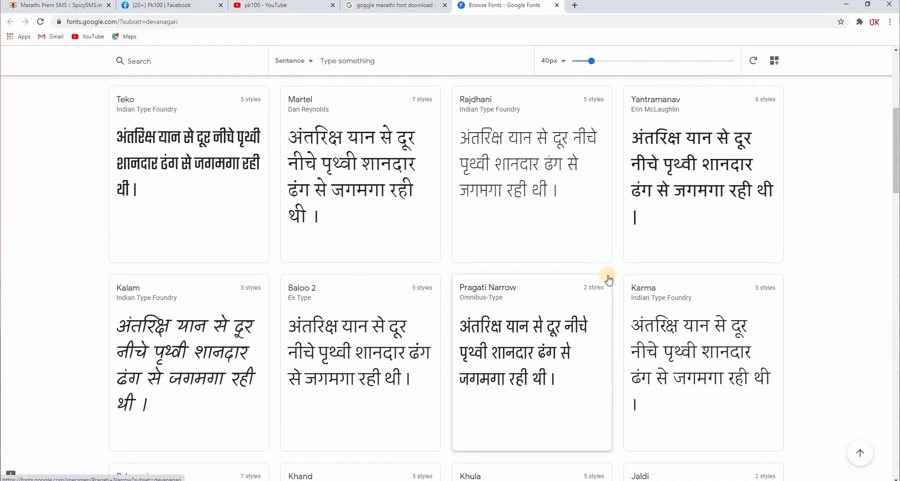
scroll(544, 253, up, 1)
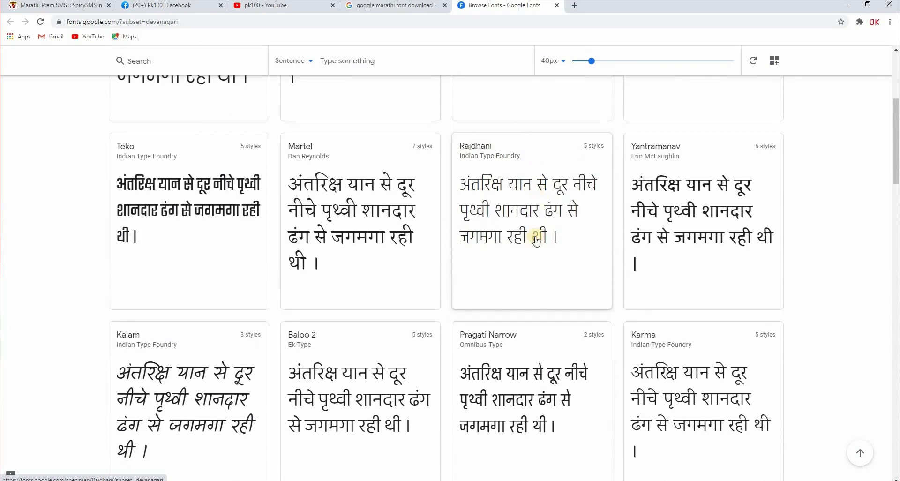
Open the page of the Mukta font family by Ek Type.
scroll(525, 225, up, 4)
click(512, 207)
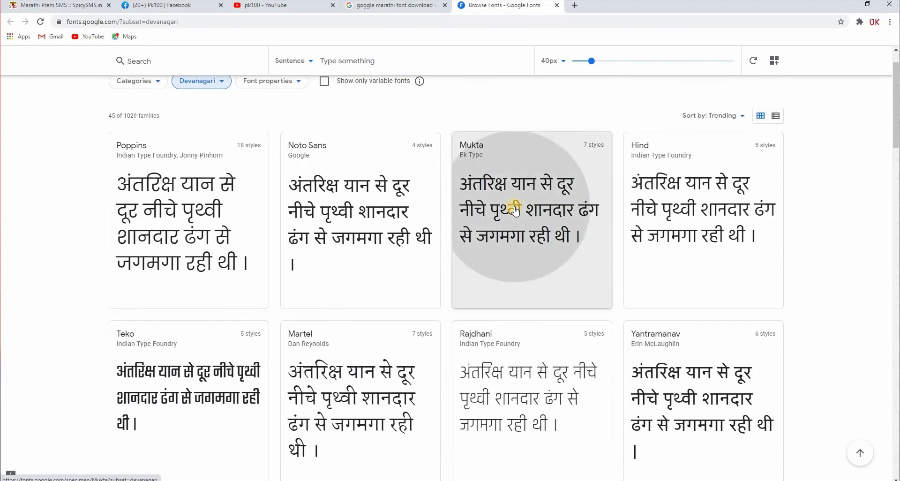
click(575, 272)
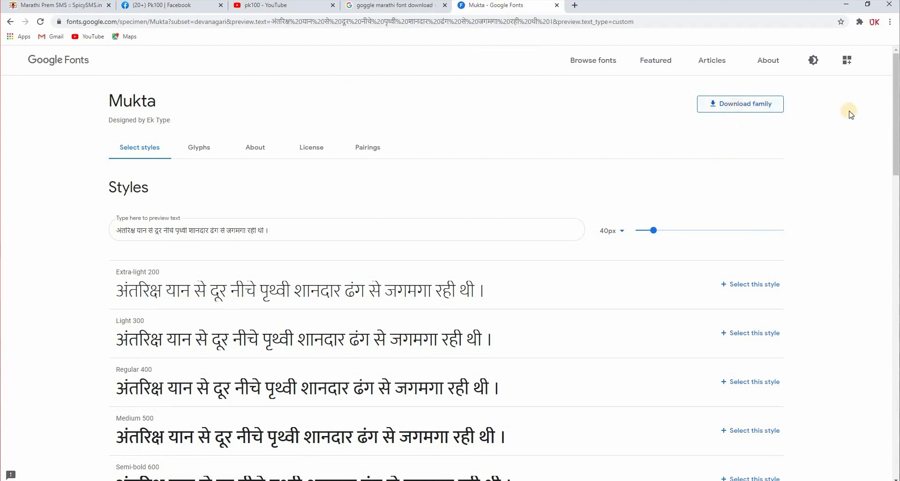
click(835, 126)
drag(834, 125, 822, 126)
click(821, 126)
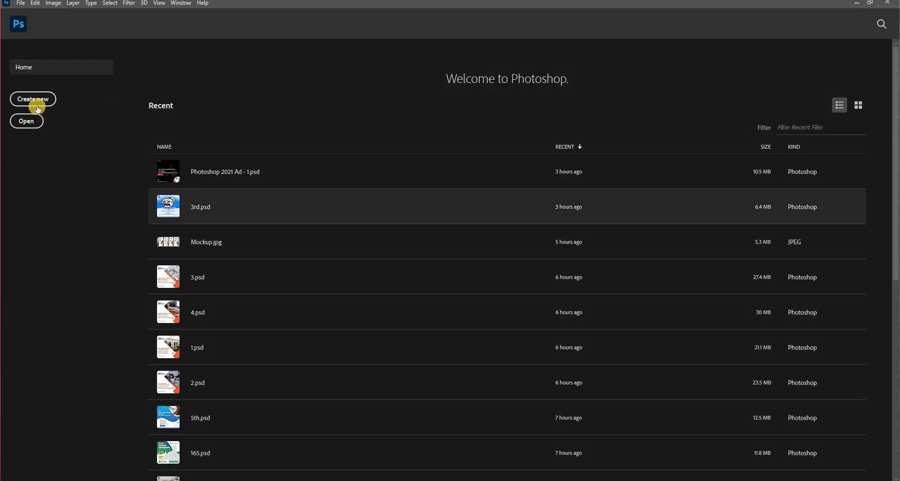
In Photoshop, create a new 1920 x 1080 px document at 72 pixels/inch in RGB Color with a white background.
click(38, 102)
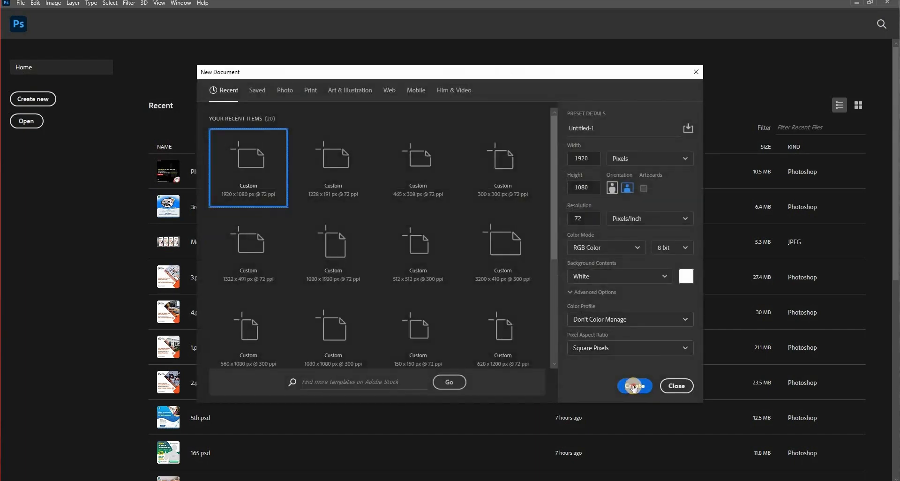
key(Escape)
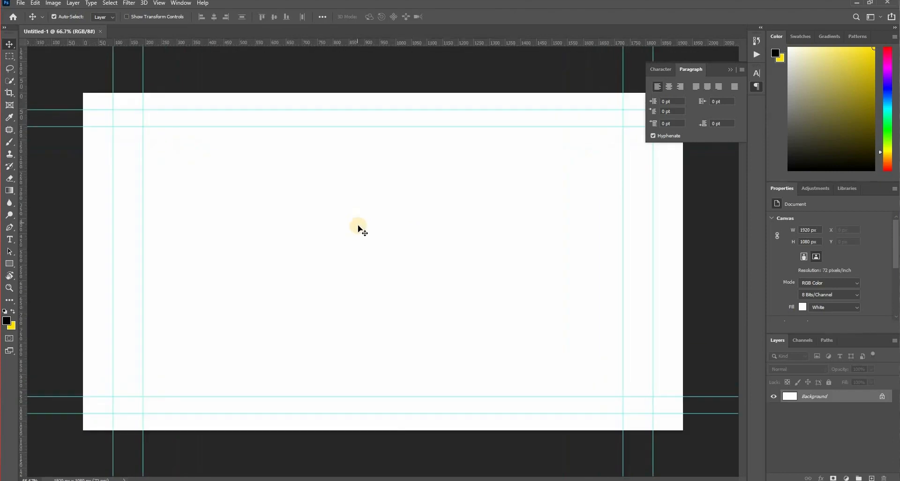
Switch to the browser's Marathi Prem SMS page and copy the first two lines of the verse beginning "मी तुझी नेहमी".
scroll(358, 227, down, 2)
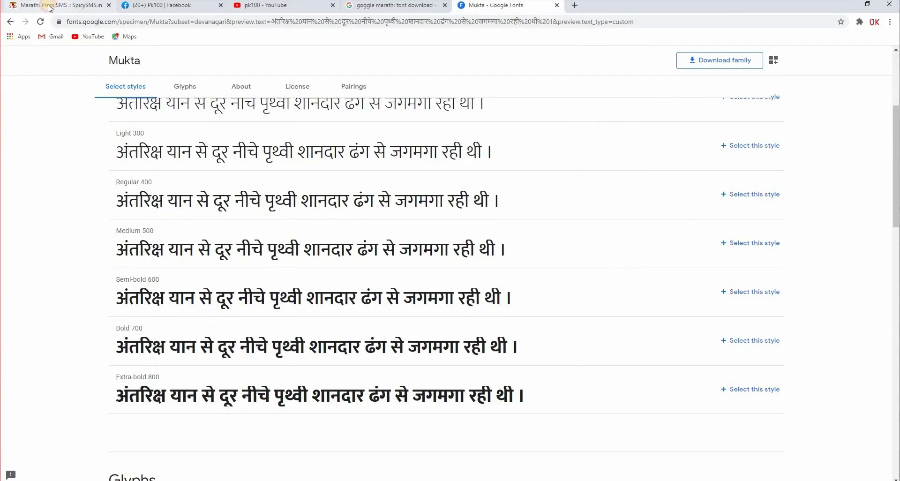
click(49, 7)
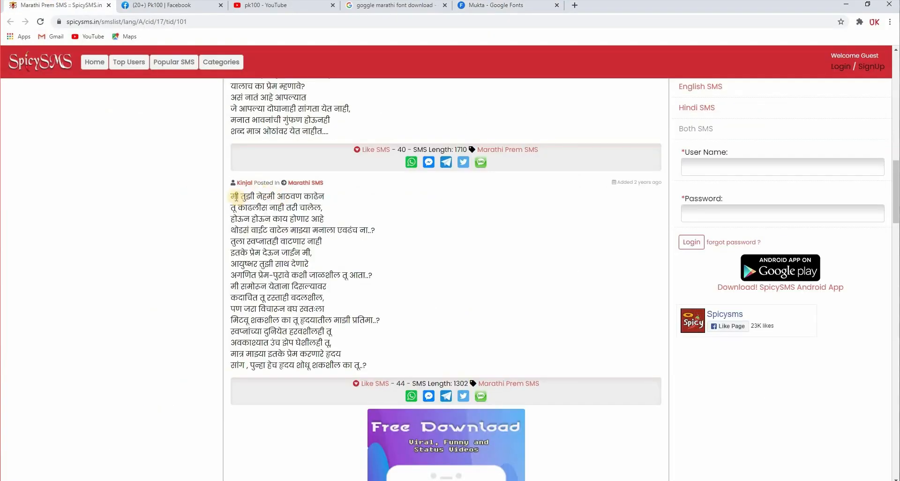
drag(231, 196, 328, 210)
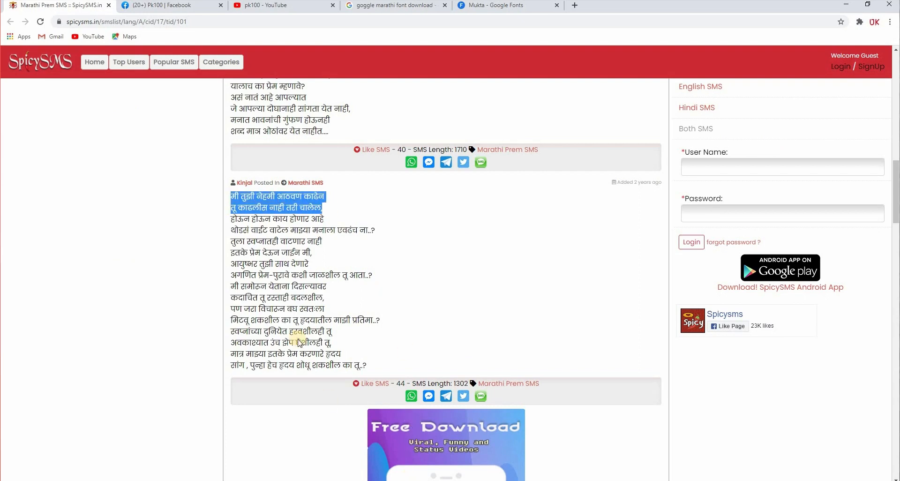
Switch to Photoshop and add a text layer reading "मी तुझी नेहमी आठवण काढेन तू काढलीस नाही तरी चालेल," on two lines in Mukta SemiBold.
key(alt+Tab)
click(9, 239)
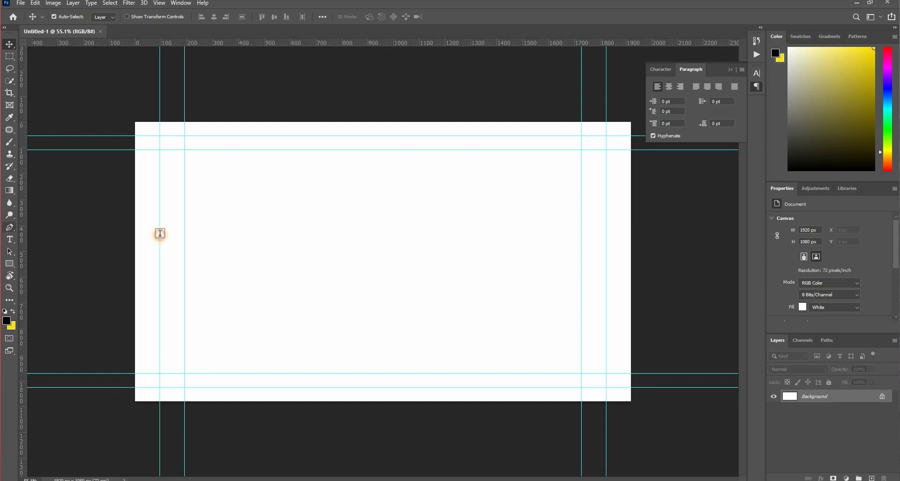
click(210, 189)
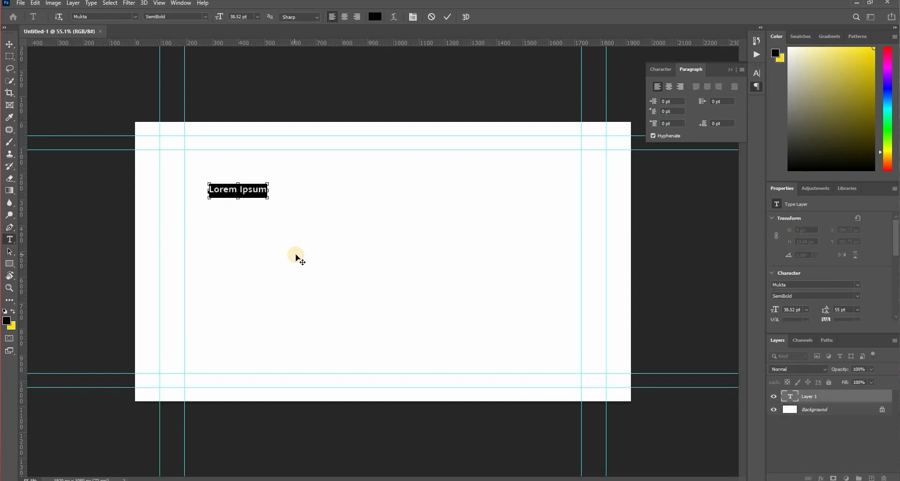
text(मी तुझी नेहमी आठवण काढेन तू काढलीस नाही तरी चालेल.)
click(8, 47)
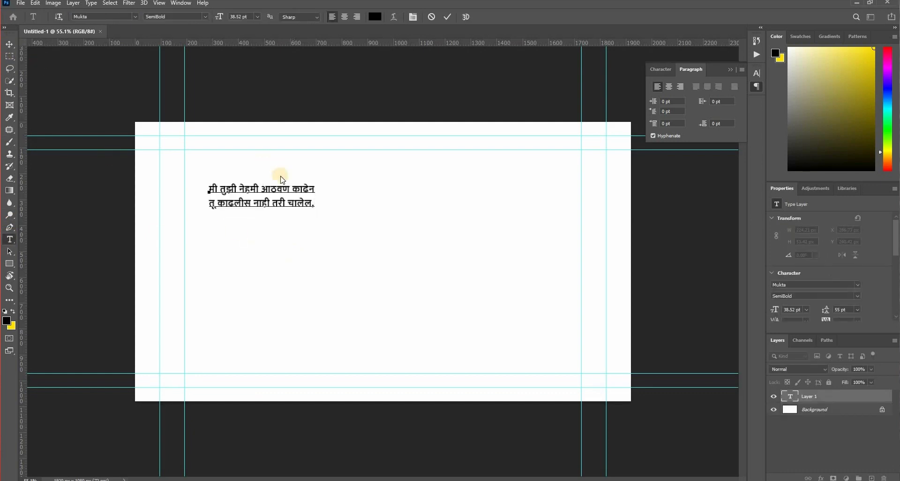
Scale the Marathi text to about 273% and move it slightly up and left on the canvas.
key(ctrl+t)
drag(314, 212, 454, 298)
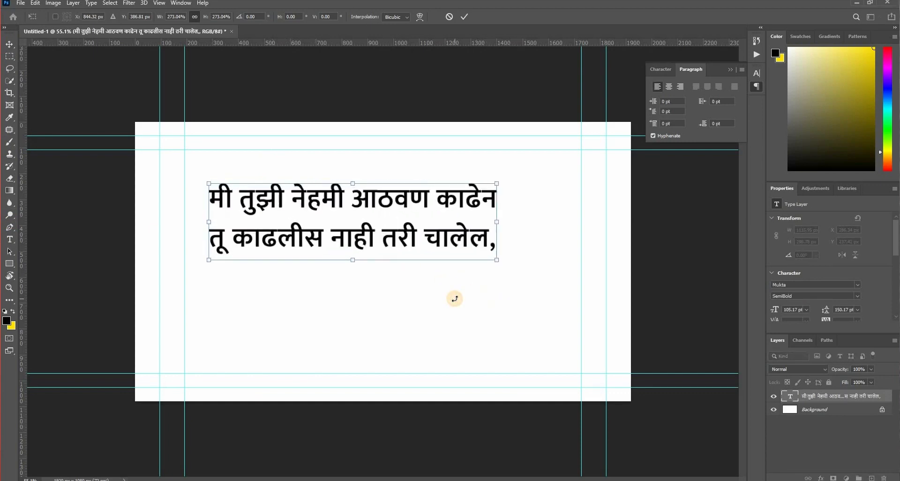
key(Return)
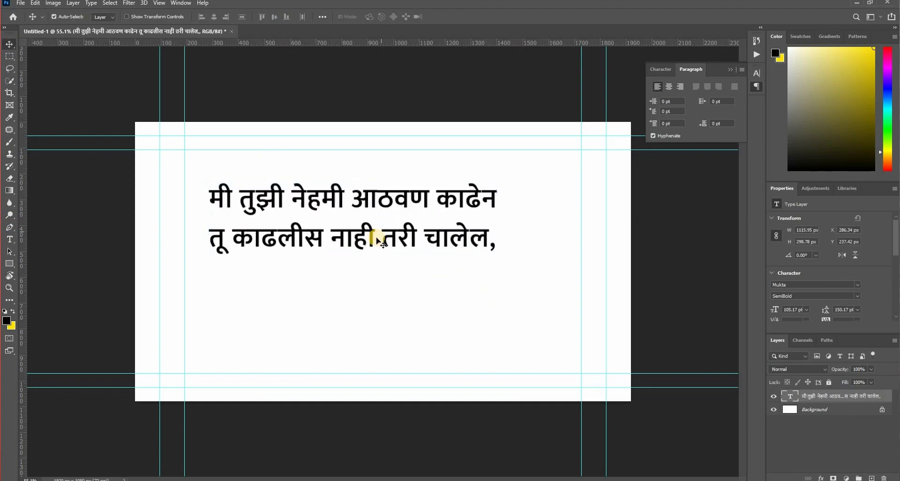
drag(366, 225, 356, 211)
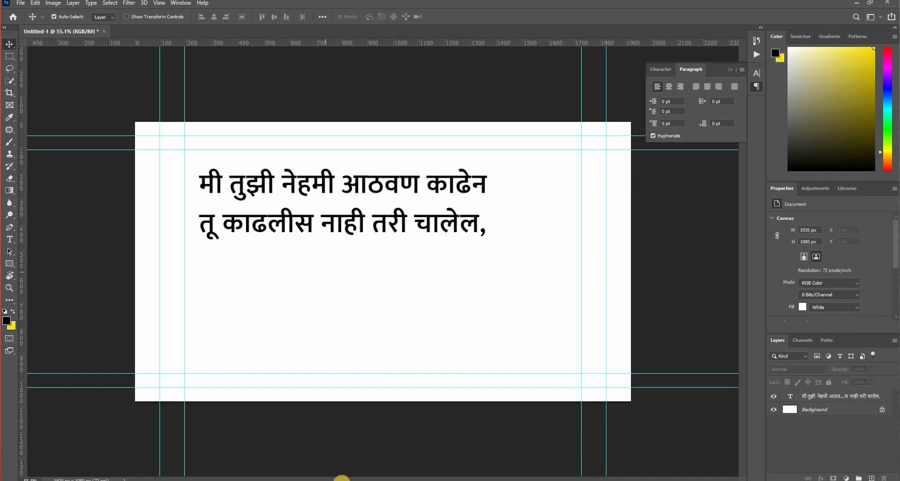
click(310, 296)
Switch to the browser and copy the verse lines "थोडसं वाईट वाटेल माझ्या मनाला एवढंच ना..?" and "तुला स्वप्नातही वाटणार नाही".
key(alt+Tab)
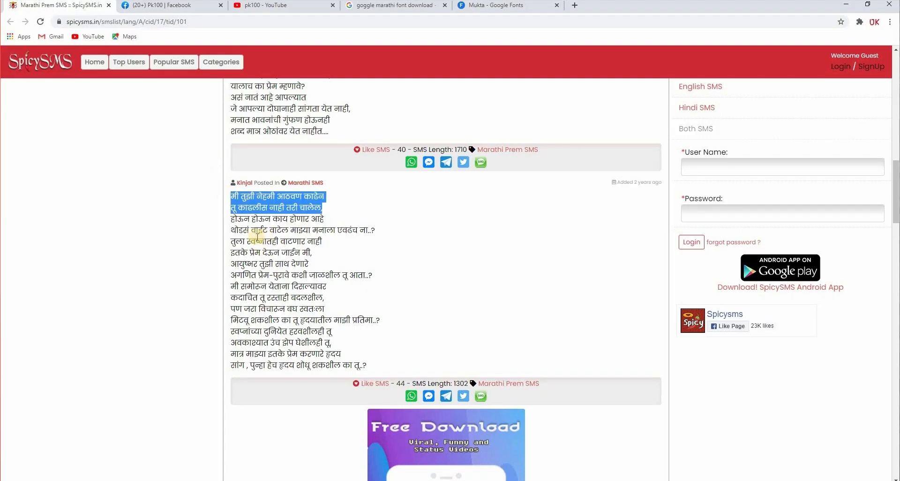
drag(233, 229, 332, 248)
key(ctrl+c)
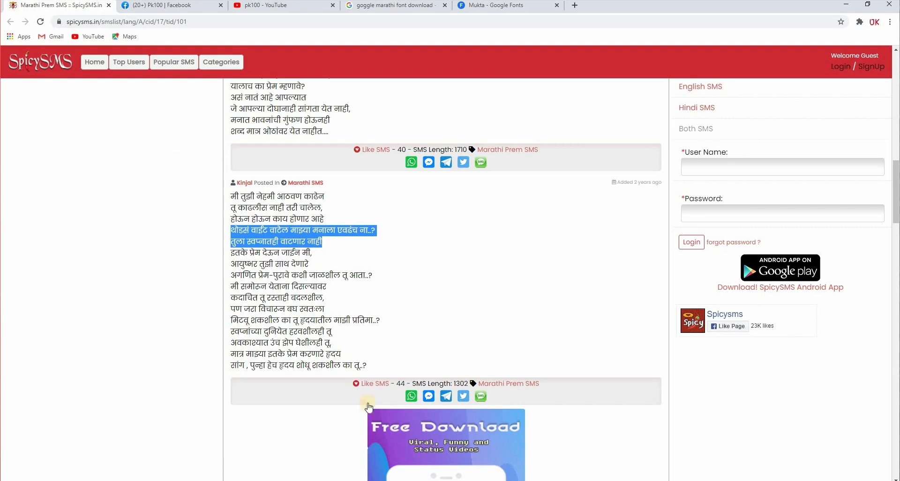
In Photoshop, duplicate the text layer below the original and replace its text with "थोडसं वाईट वाटेल माझ्या मनाला एवढंच ना..? तुला स्वप्नातही वाटणार नाही".
key(alt+Tab)
drag(293, 219, 297, 331)
double_click(297, 331)
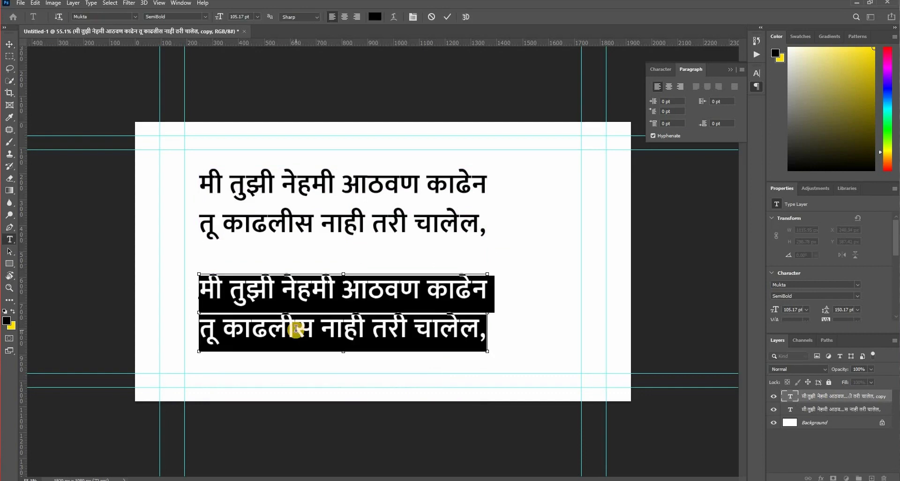
text(थोडसं वाईट वाटेल माझ्या मनाला एवढंच ना तुला स्वप्नातही वाटणार नाही)
click(9, 46)
Move the second Marathi text left so its long first line fits inside the canvas.
drag(448, 295, 428, 294)
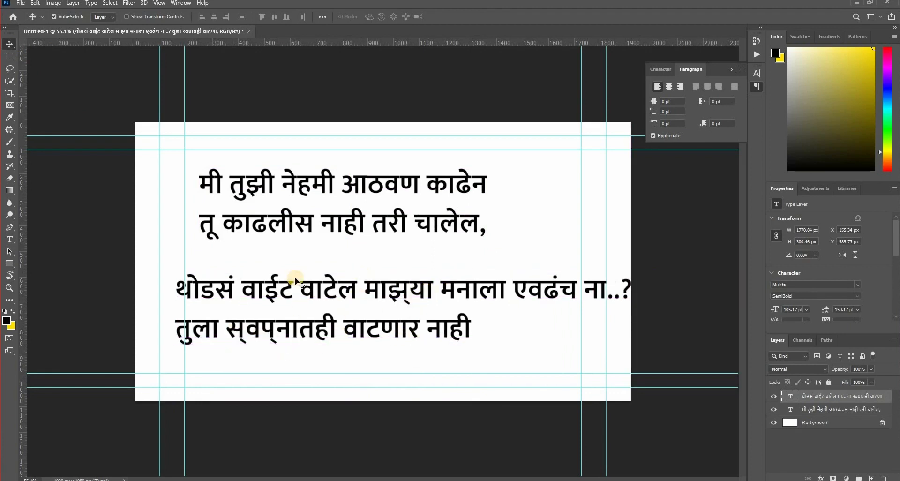
drag(401, 290, 394, 289)
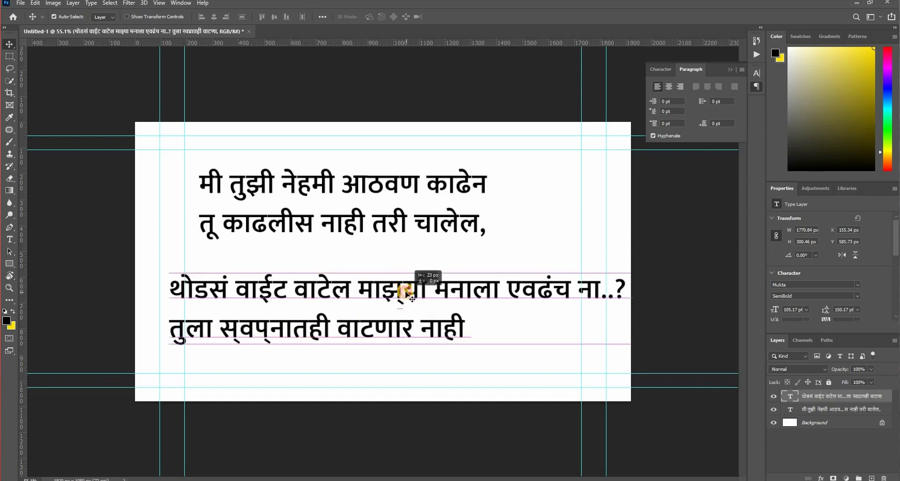
click(445, 296)
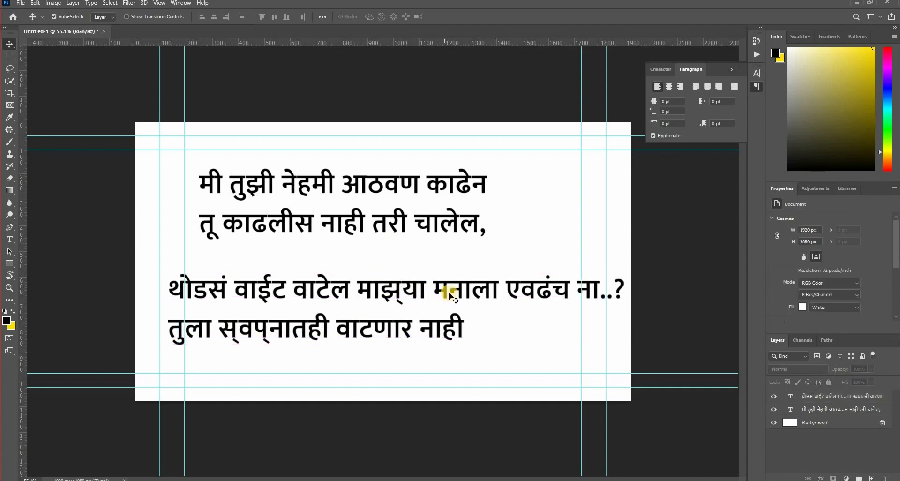
drag(451, 294, 454, 285)
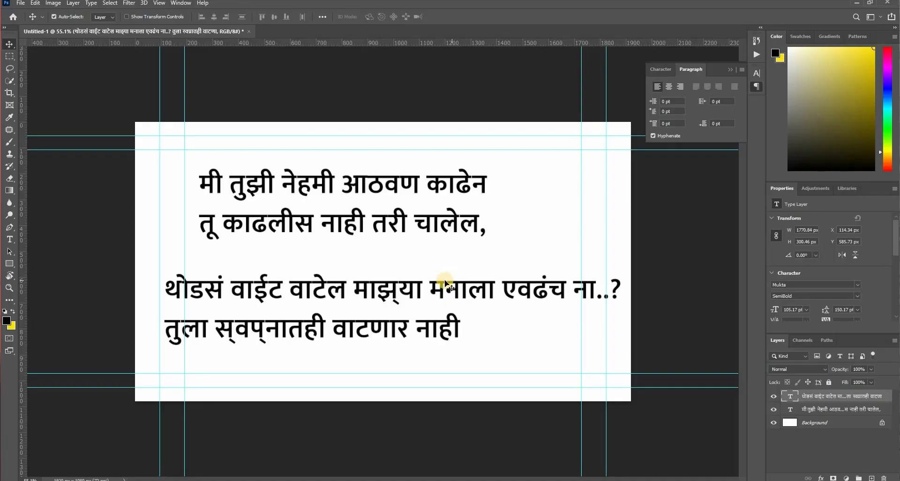
Set the text engine option in the Type preferences to World-Ready Layout, then close Photoshop.
click(35, 4)
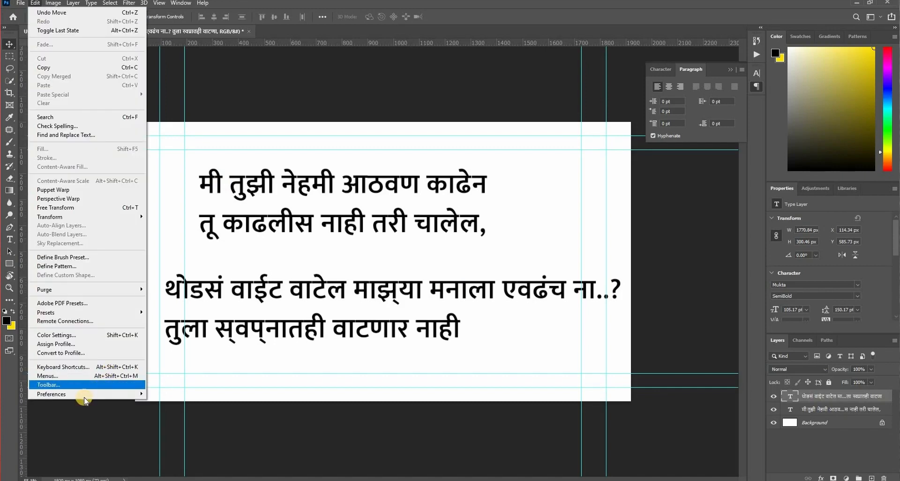
mouse_move(83, 396)
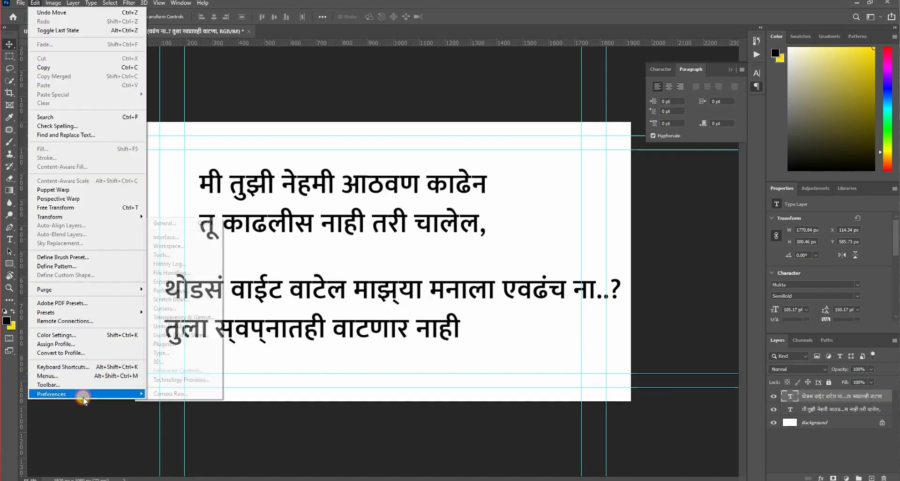
click(164, 354)
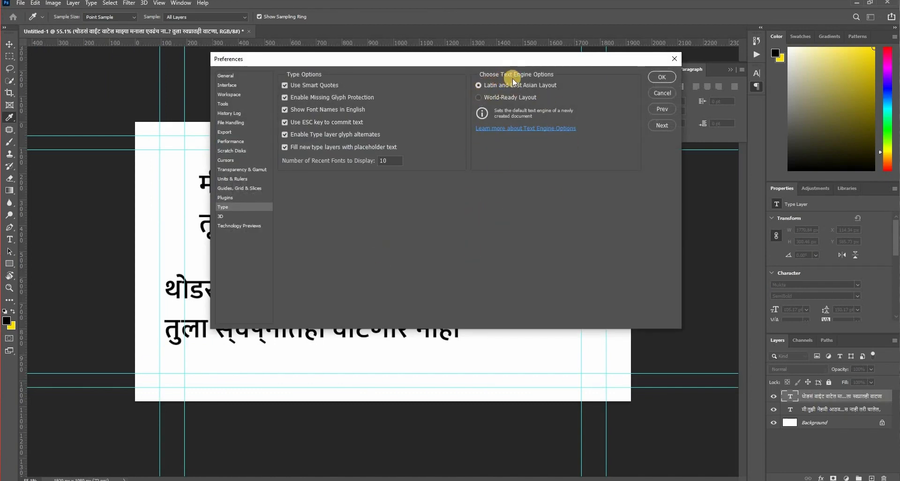
click(478, 97)
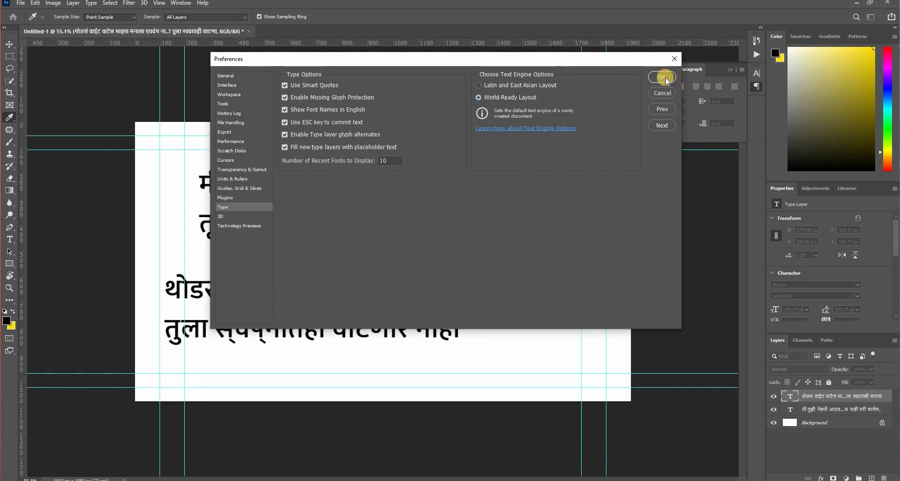
click(663, 77)
key(v)
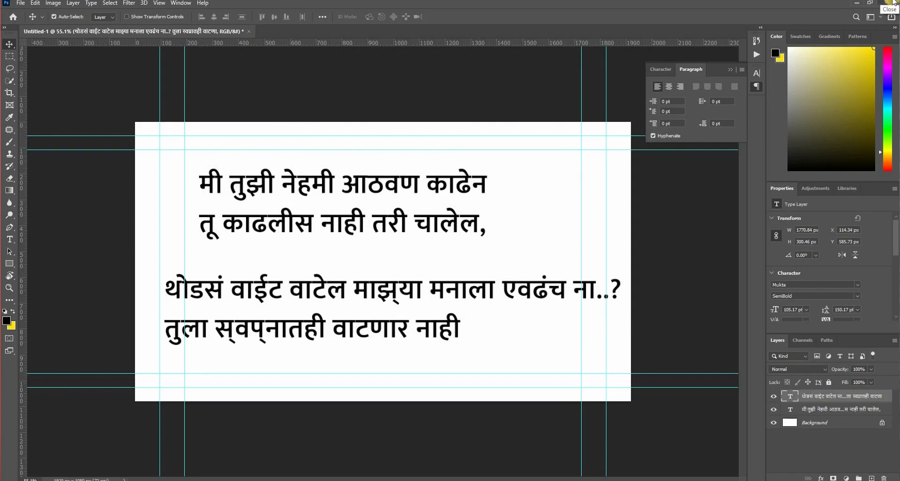
click(893, 2)
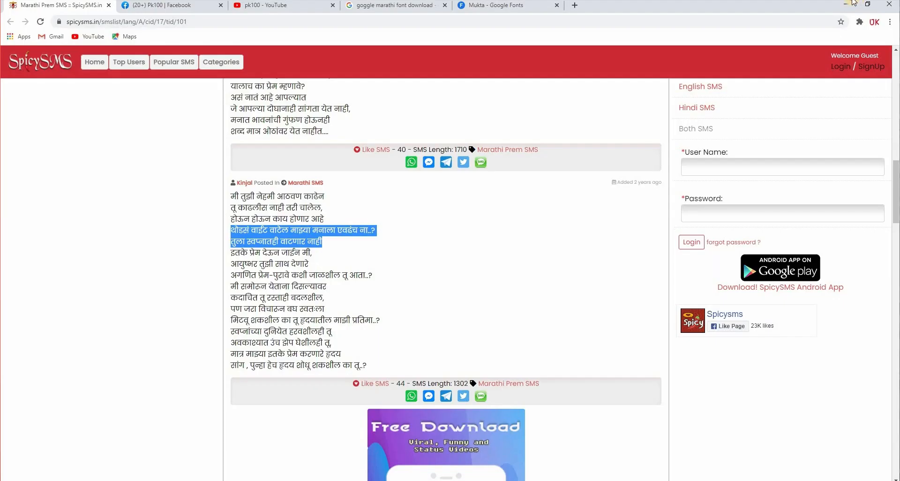
In the reopened Photoshop, paste "थोडसं वाईट वाटेल माझ्या मनाला एवढंच ना..? तुला स्वप्नातही वाटणार नाही" as a new text layer on the blank canvas.
click(853, 3)
right_click(263, 130)
right_click(257, 129)
click(277, 160)
key(alt+Tab)
click(214, 192)
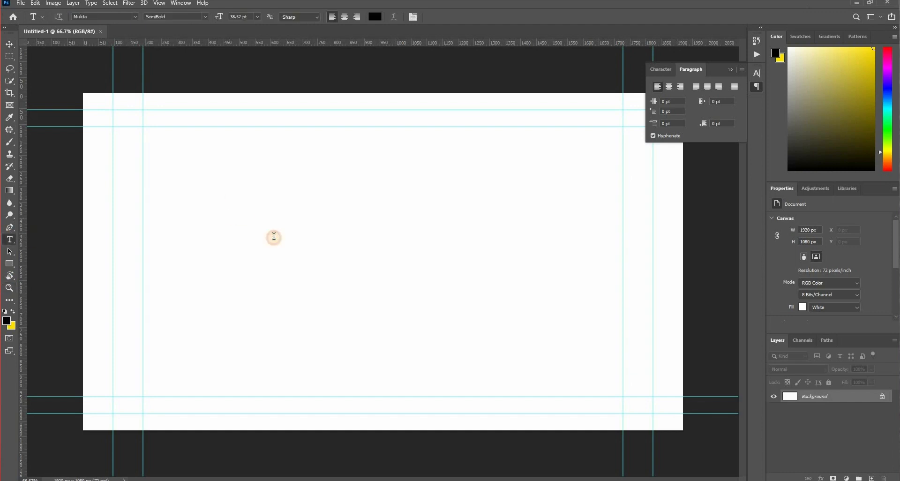
key(ctrl+v)
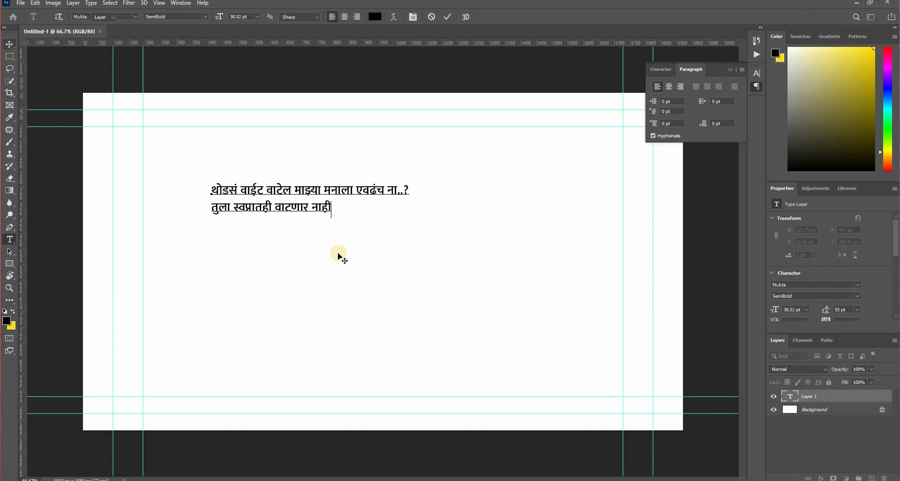
key(ctrl+Return)
Scale the pasted Marathi text to about 220% and move it to start at the inner vertical guide.
key(ctrl+t)
drag(408, 220, 648, 261)
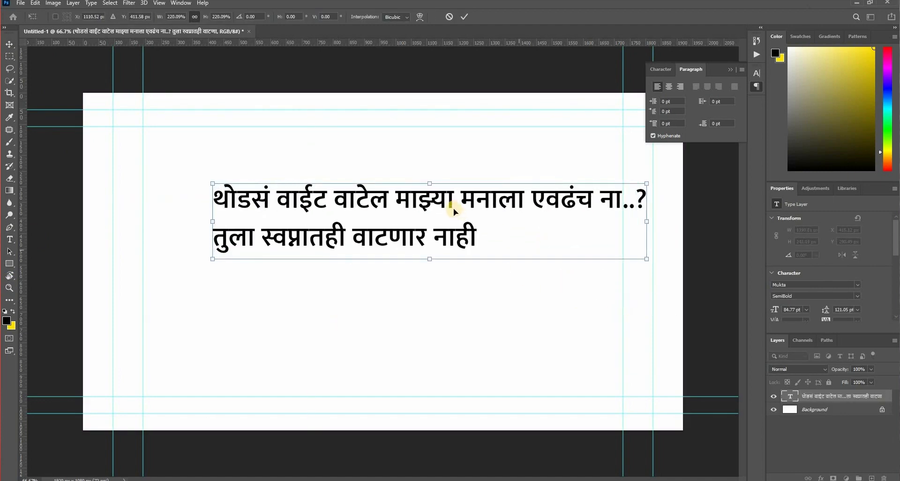
drag(449, 207, 377, 236)
drag(582, 261, 582, 260)
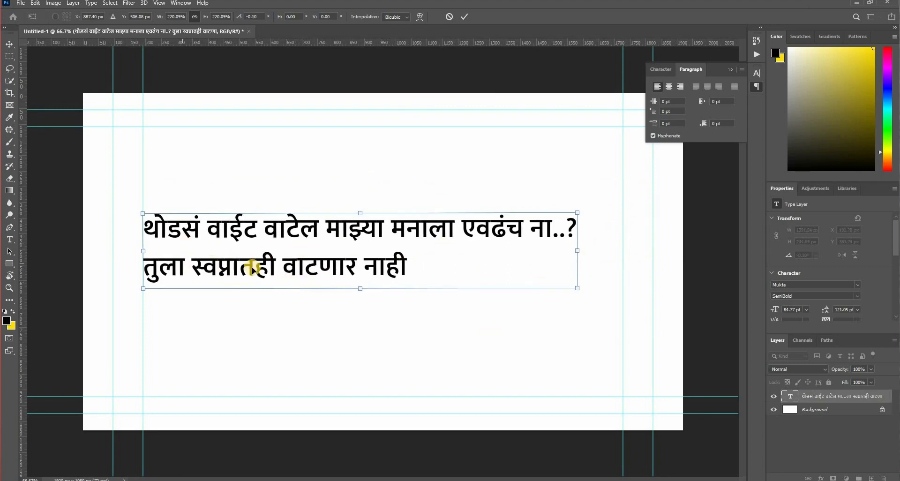
click(325, 312)
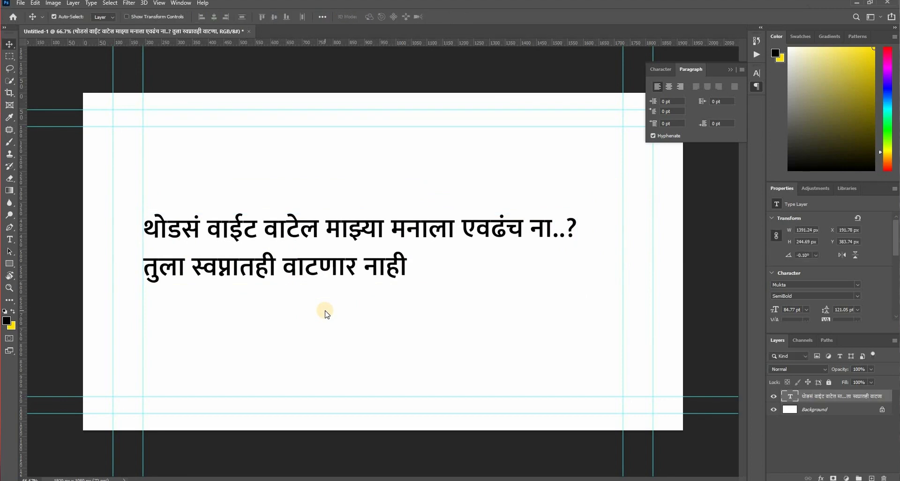
scroll(351, 243, up, 1)
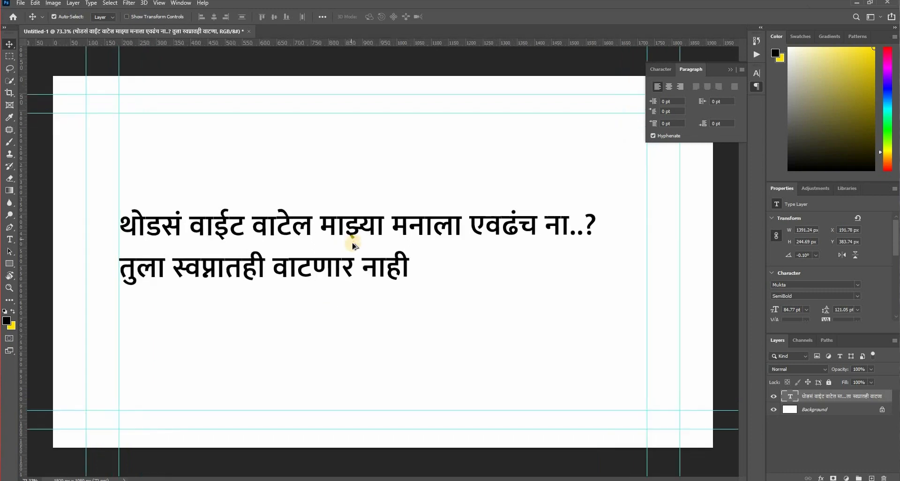
scroll(337, 240, down, 1)
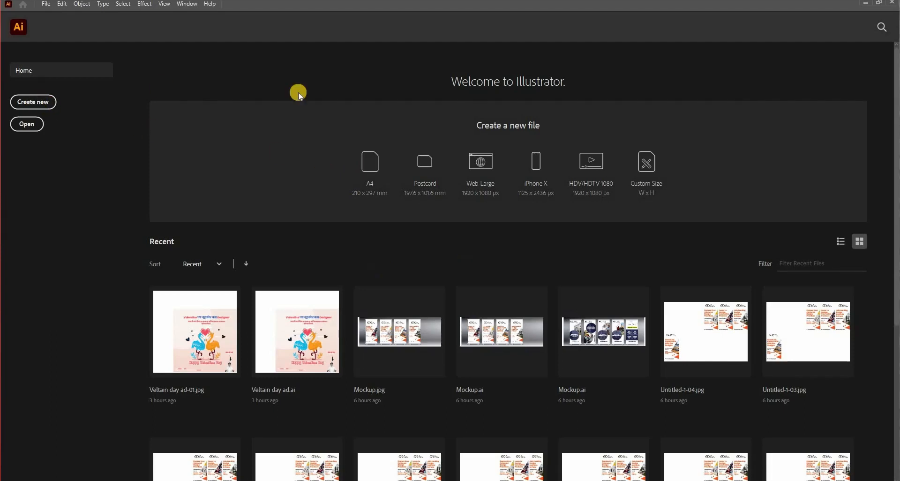
In Illustrator, create a new 1080 × 1080 px document.
click(11, 107)
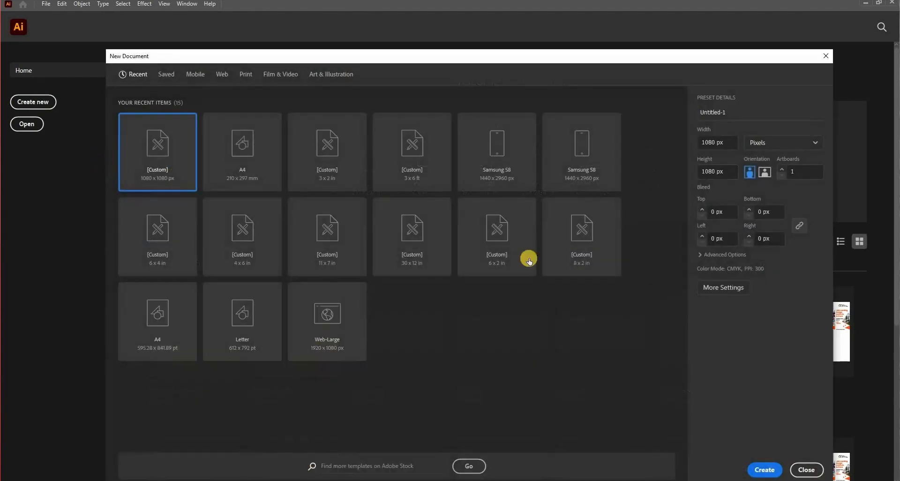
click(765, 468)
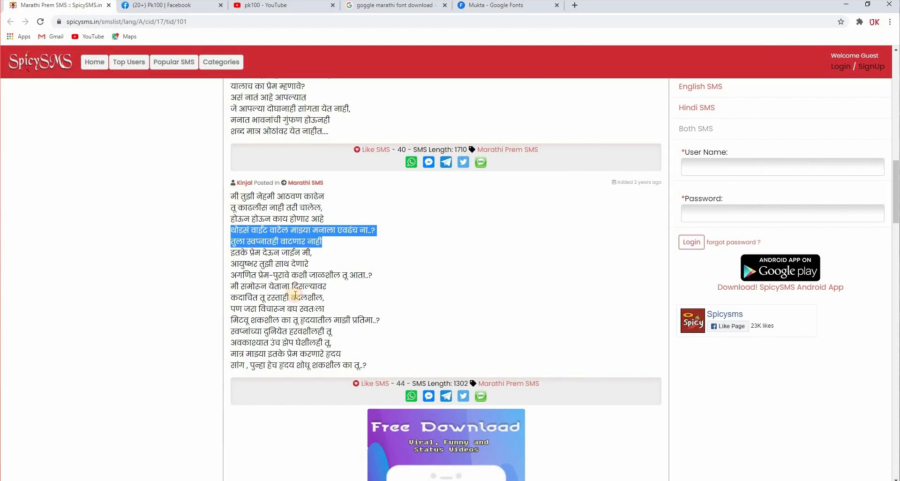
Copy the whole verse from "मी तुझी नेहमी आठवण काढेन" onward from the browser page and paste it as point text on the Illustrator artboard.
drag(296, 295, 378, 368)
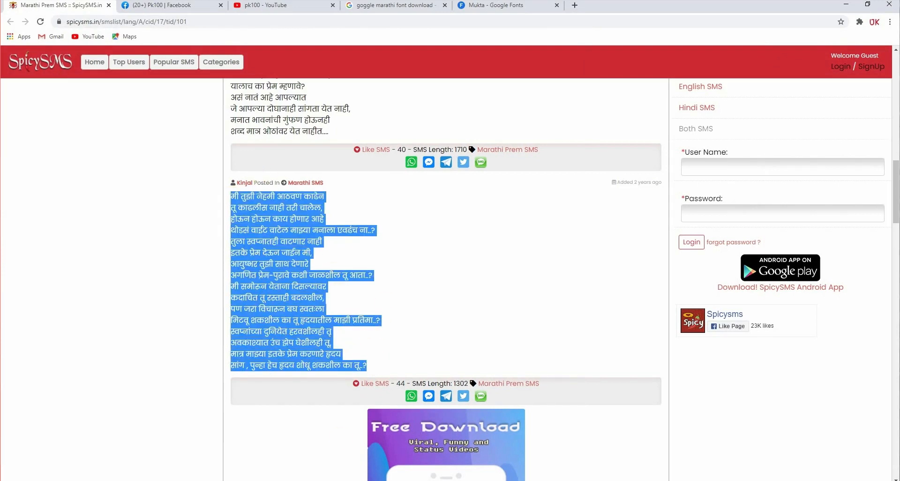
key(alt+Tab)
click(282, 170)
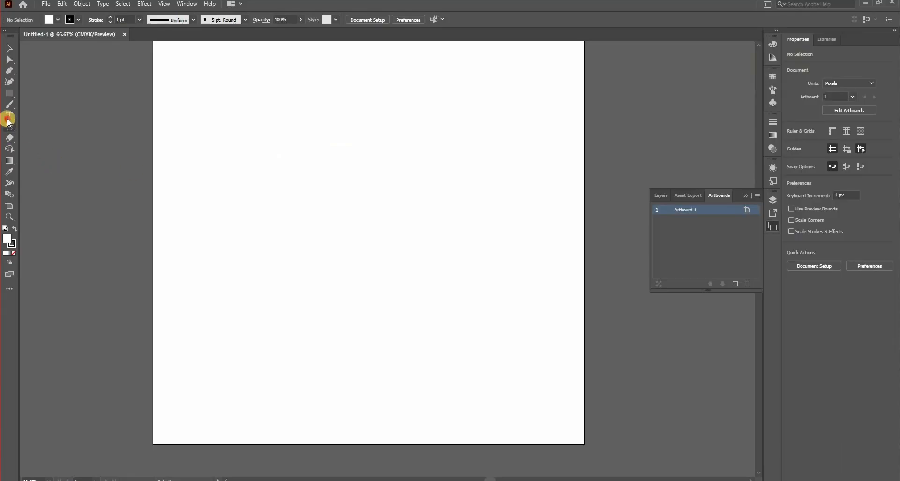
click(184, 166)
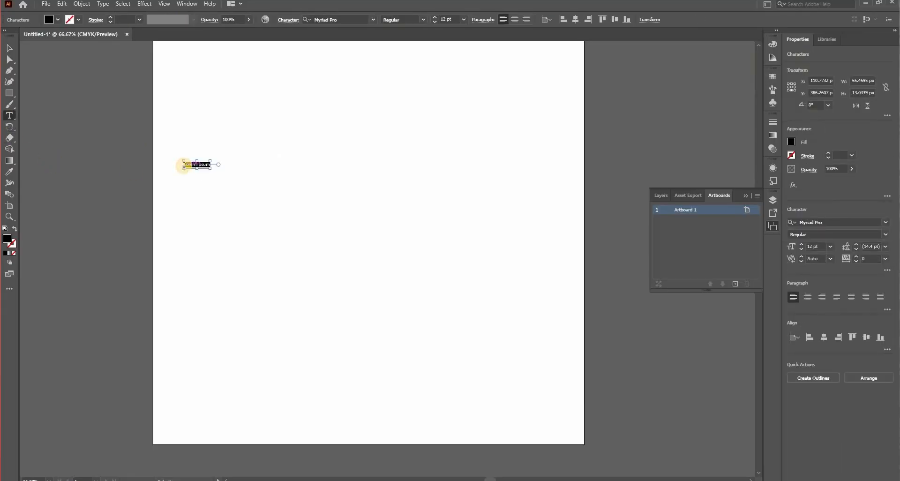
key(ctrl+v)
key(Escape)
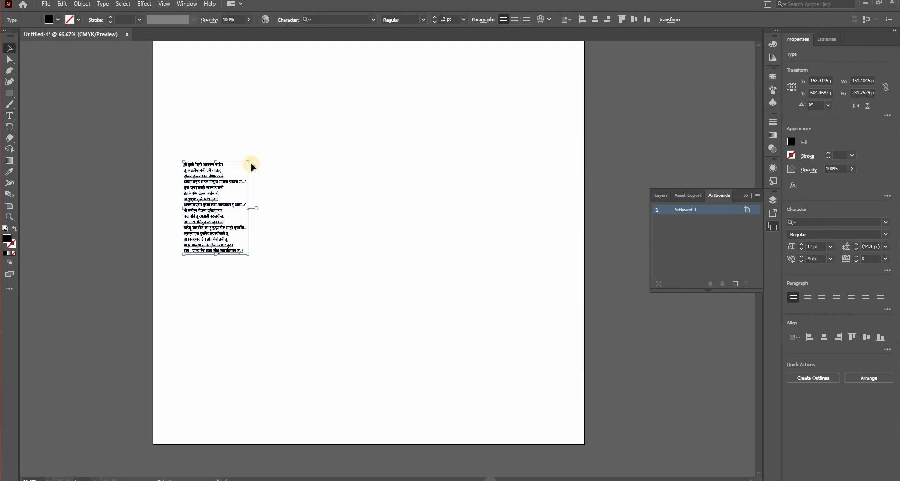
Enlarge the pasted verse proportionally so it fills most of the artboard's height, and deselect it.
drag(347, 64, 322, 56)
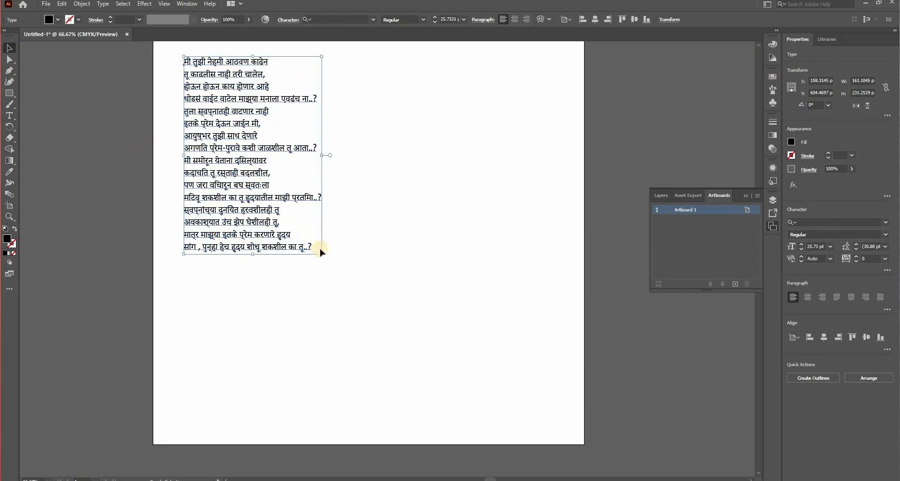
drag(333, 272, 392, 355)
click(474, 275)
drag(241, 266, 245, 282)
click(446, 228)
drag(243, 139, 305, 177)
click(509, 205)
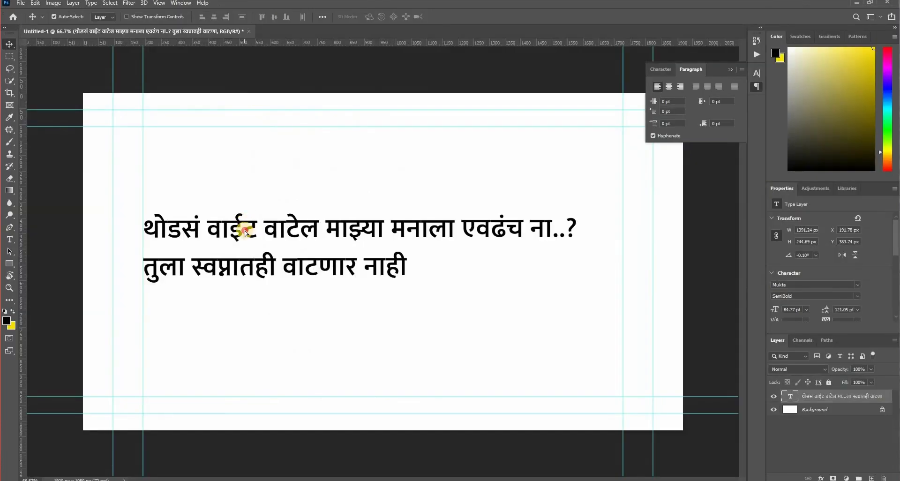
In Photoshop, move the two-line Marathi text up and replace its contents with the whole copied verse.
drag(246, 233, 252, 180)
double_click(252, 179)
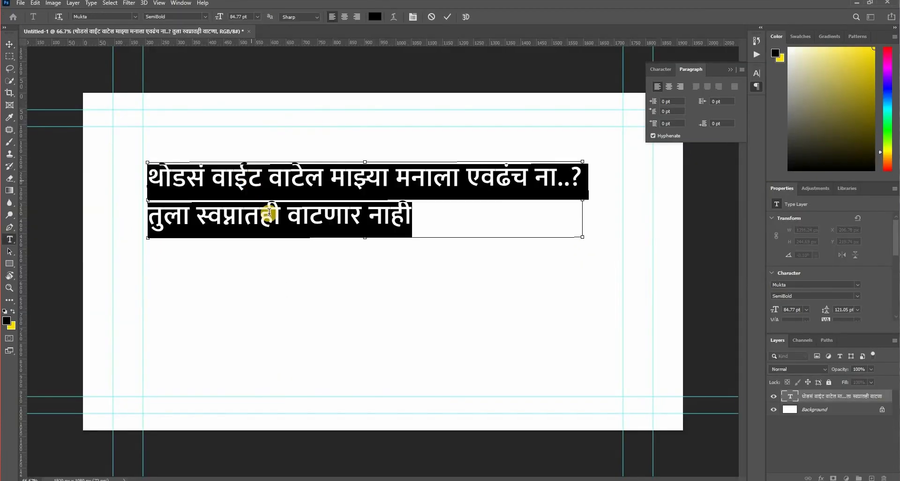
key(ctrl+v)
click(34, 86)
Scale the full verse down to about 777 × 1046 px and position it within the canvas height.
key(ctrl+t)
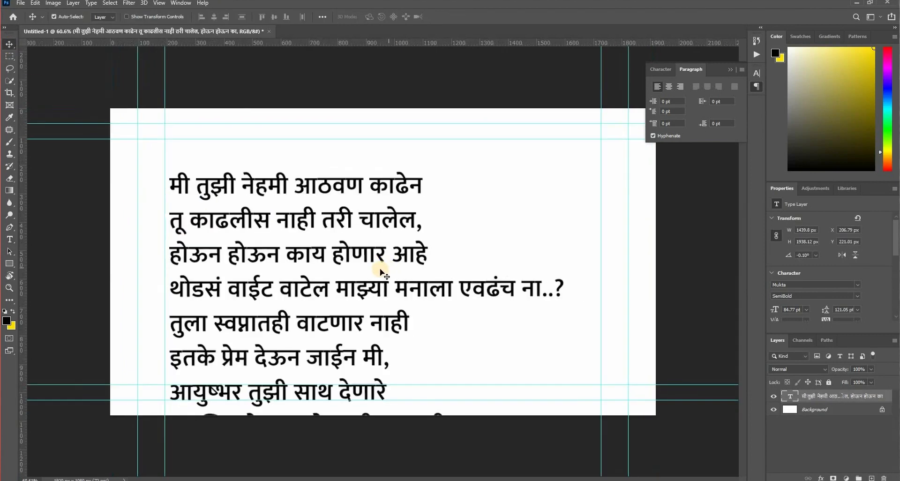
drag(537, 185, 385, 356)
drag(386, 356, 434, 165)
key(alt+space)
key(Escape)
key(Return)
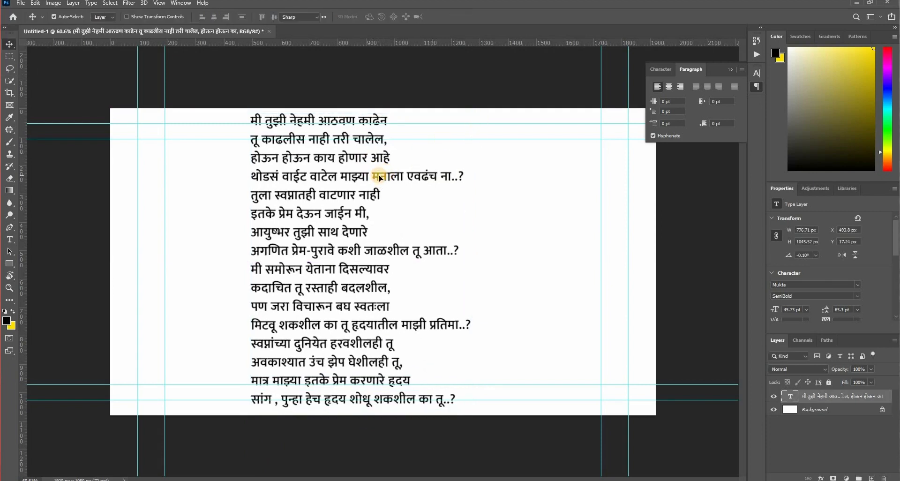
Copy the full verse text from the Photoshop layer and paste it as new text beside the existing verse in Illustrator.
double_click(380, 177)
click(9, 44)
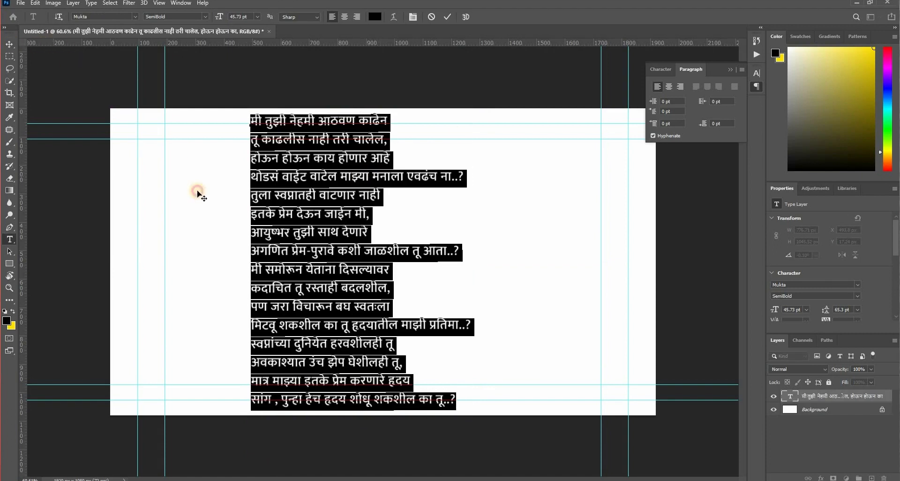
click(370, 446)
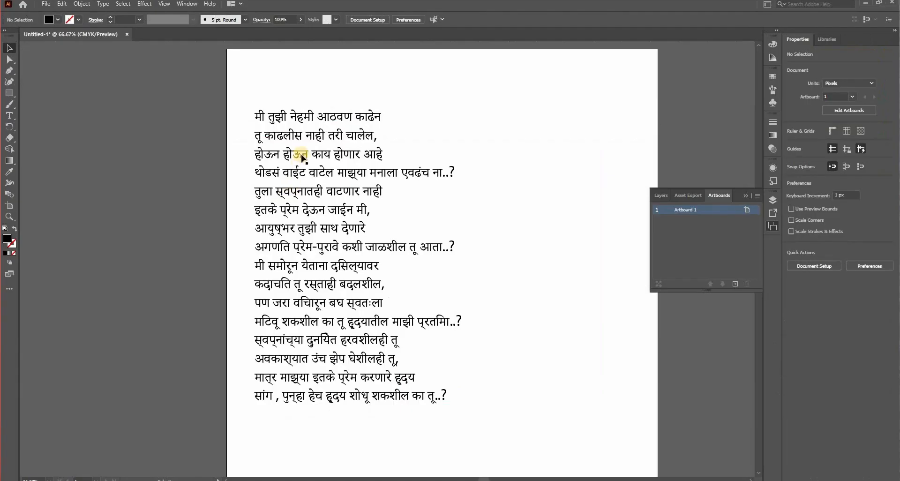
drag(300, 177, 471, 190)
key(t)
click(471, 189)
key(ctrl+a)
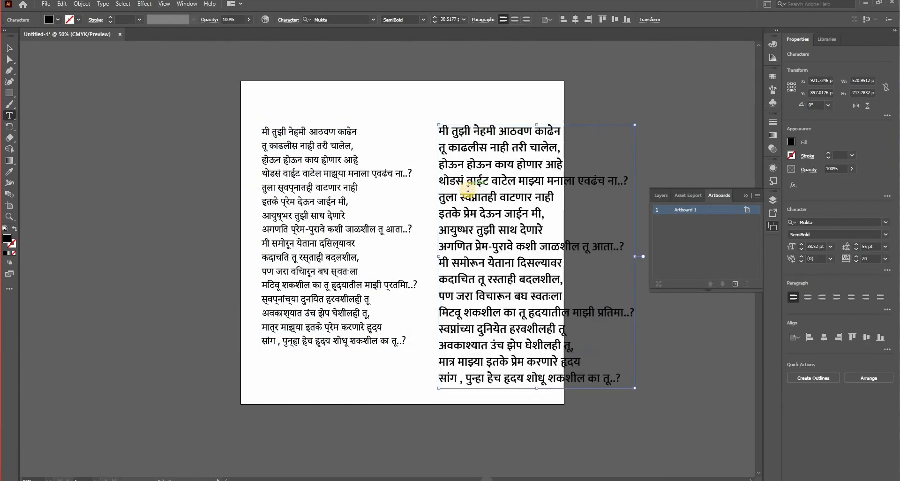
click(263, 139)
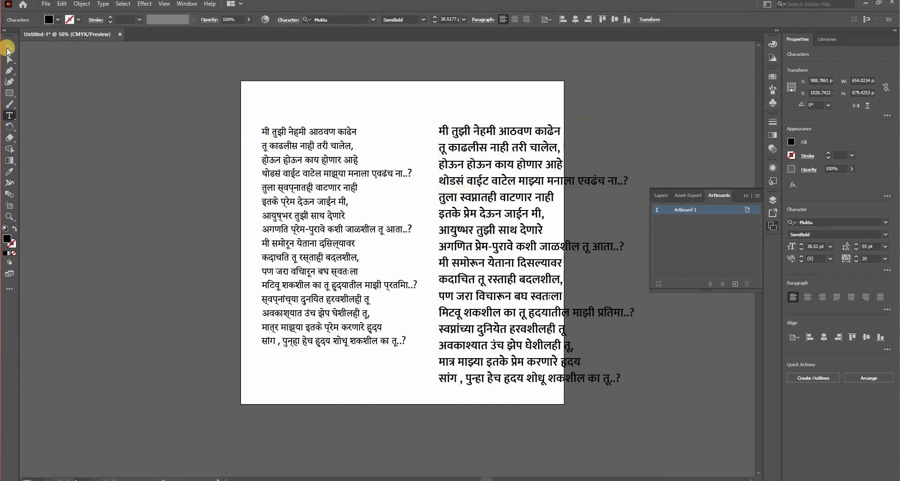
click(59, 88)
Reposition the pasted Mukta SemiBold verse beside the original verse, leaving a gap between the two for comparison.
drag(467, 170, 456, 154)
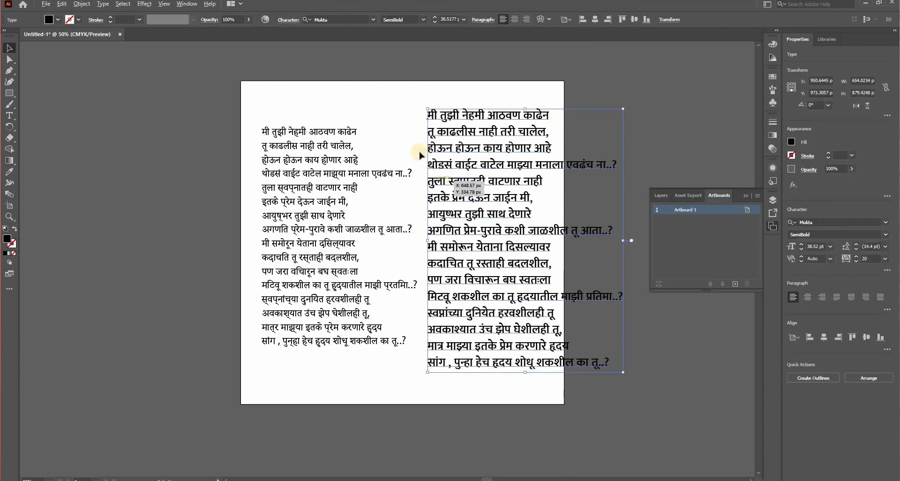
scroll(419, 150, up, 1)
click(424, 178)
drag(572, 176, 526, 173)
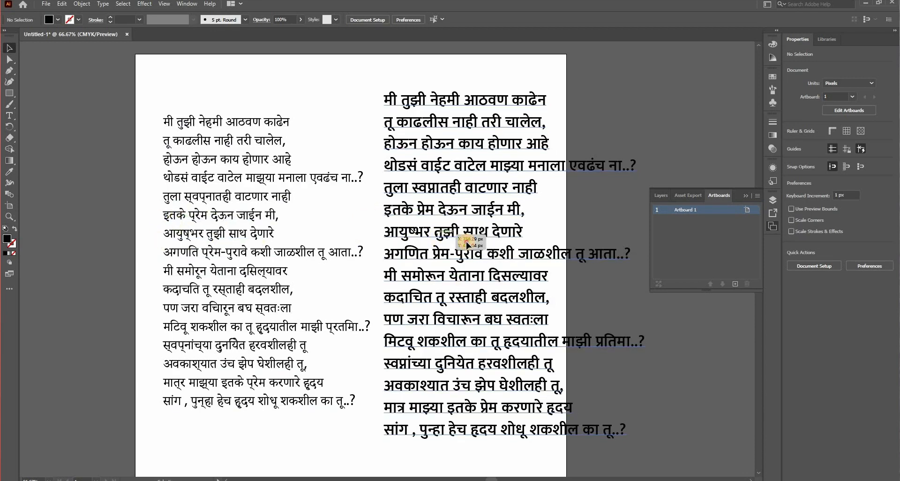
drag(466, 245, 496, 253)
click(386, 147)
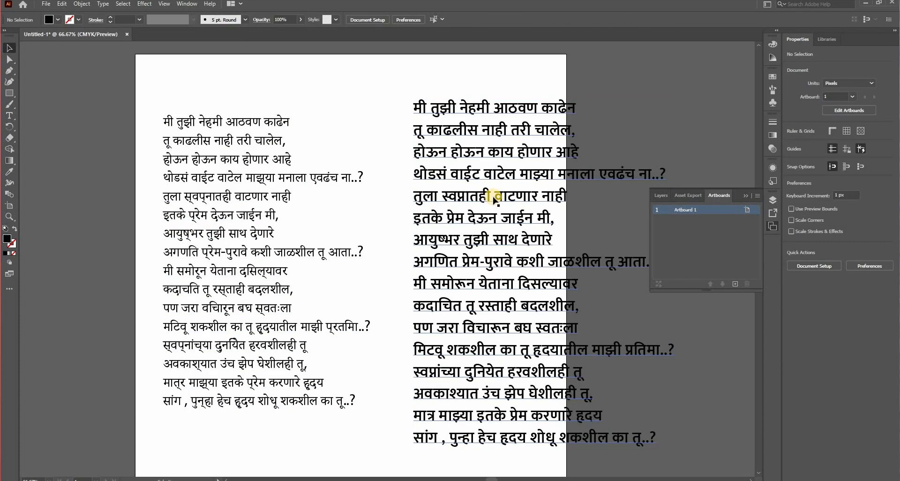